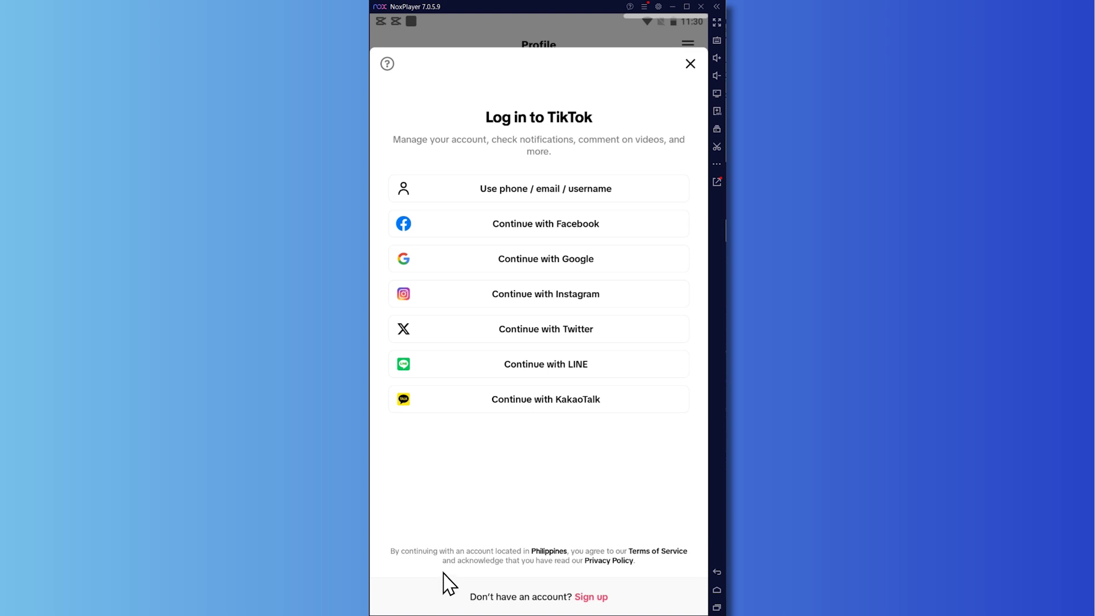
Check the login help's Forgot password page, then return to the Report a problem login topics
{"action": "left_click", "coordinate": [384, 60]}
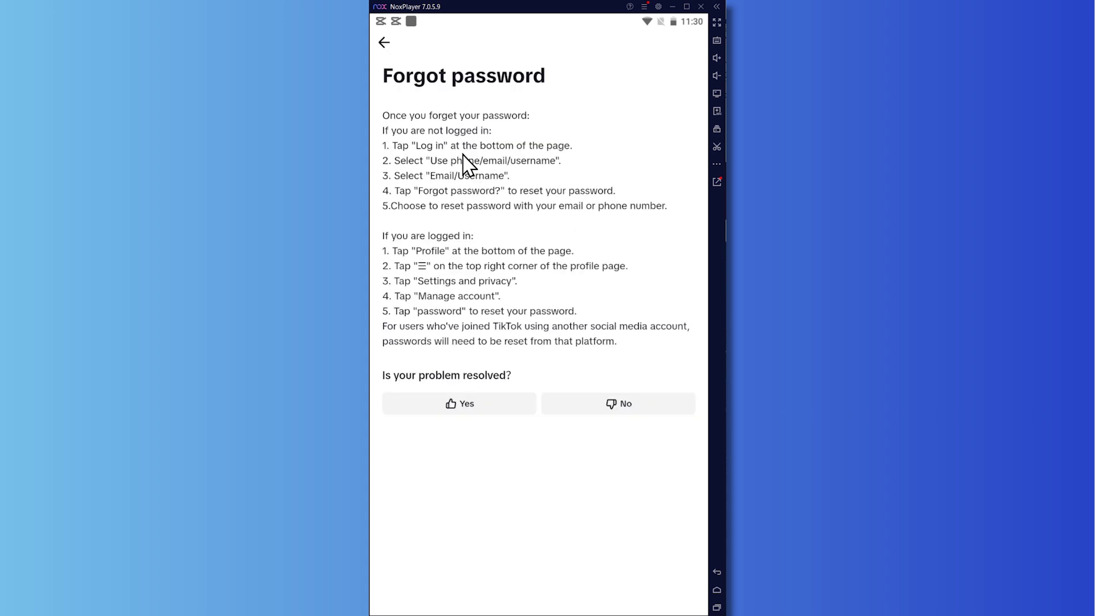
{"action": "left_click", "coordinate": [384, 44]}
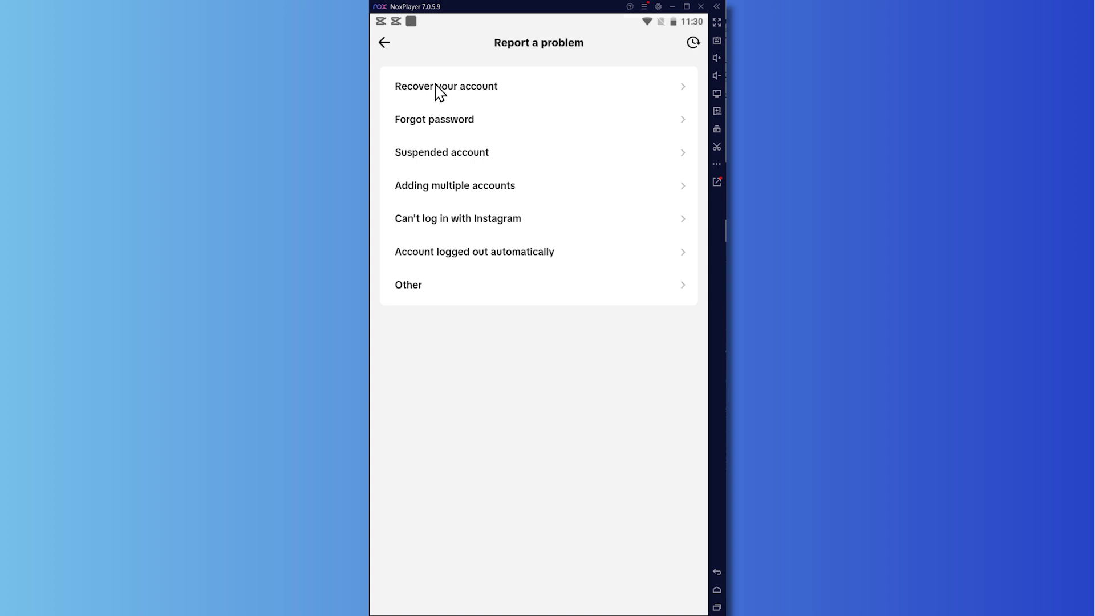
Choose Recover your account and search for the account by entering its username
{"action": "left_click", "coordinate": [436, 85]}
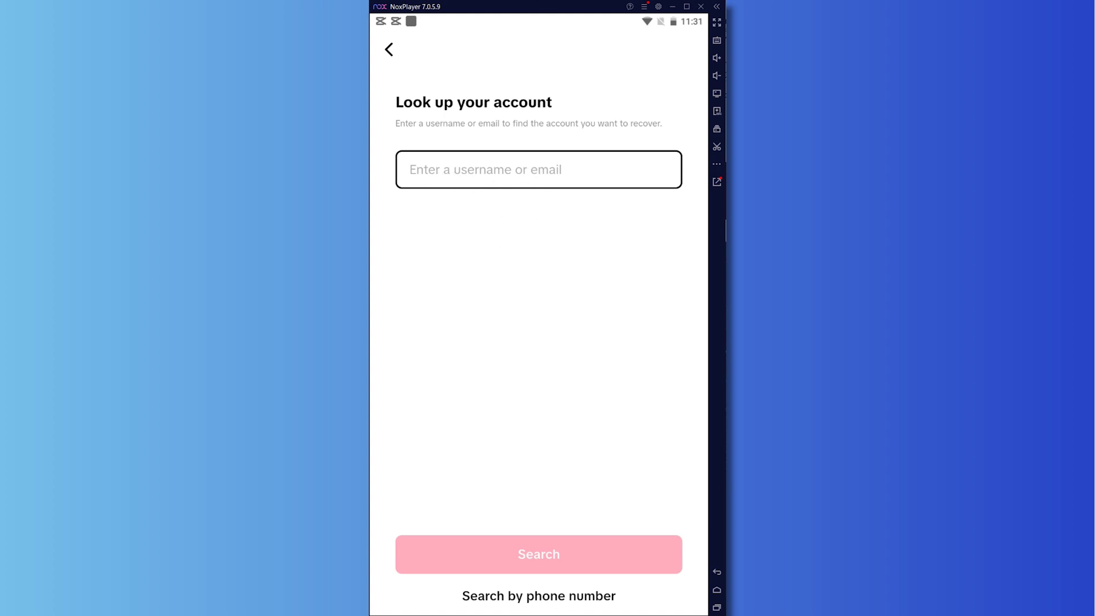
{"action": "left_click", "coordinate": [495, 171]}
{"action": "type", "text": "kyle.t"}
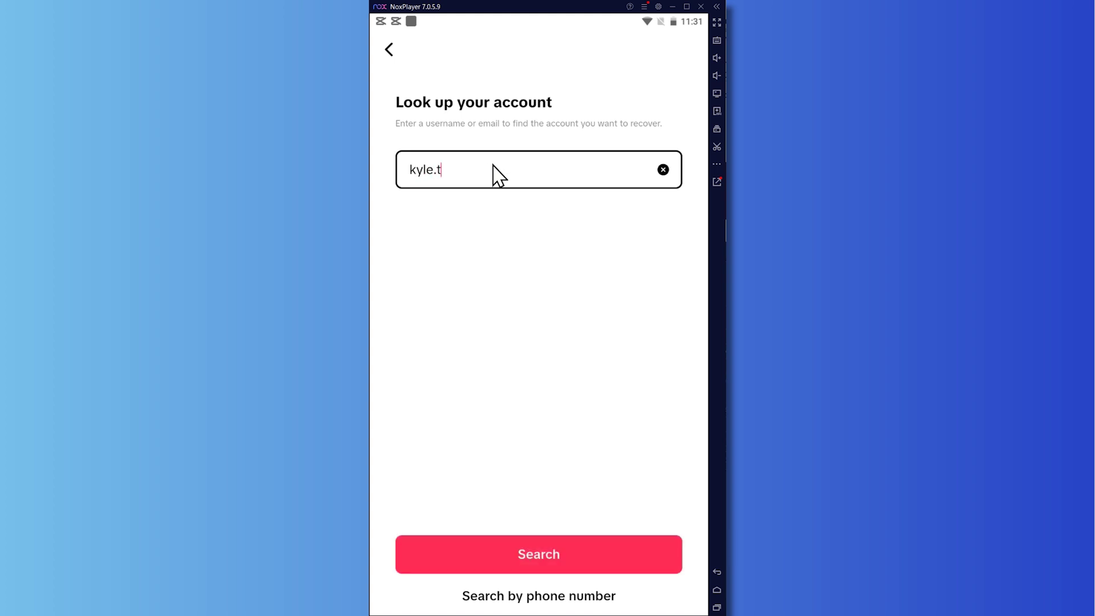
{"action": "type", "text": "utors"}
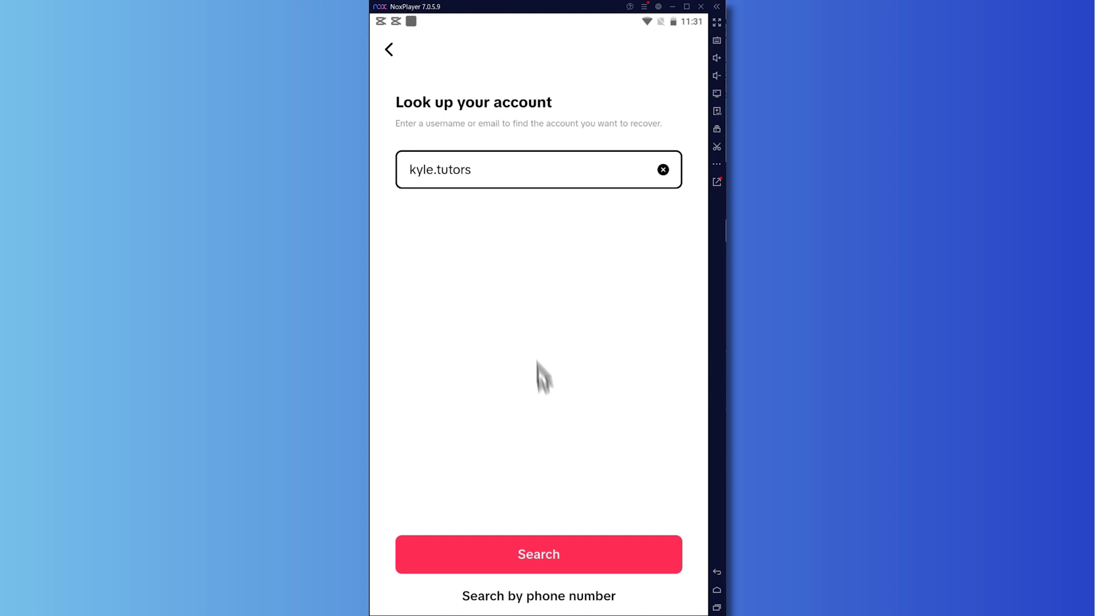
{"action": "left_click", "coordinate": [599, 552]}
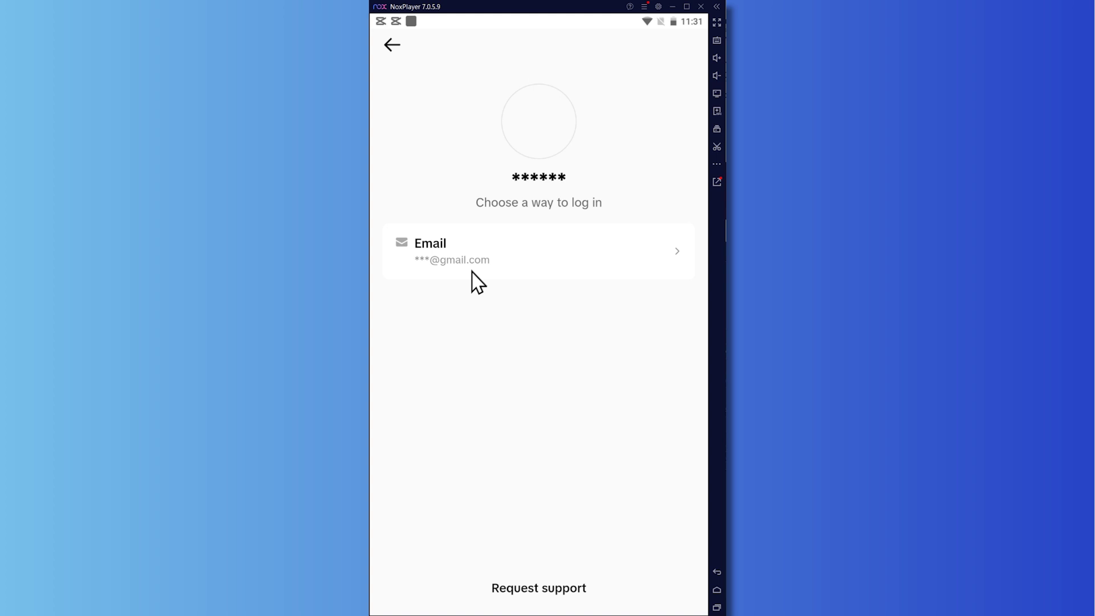
Open the Email verification option twice, backing out to the login options each time
{"action": "left_click", "coordinate": [439, 251]}
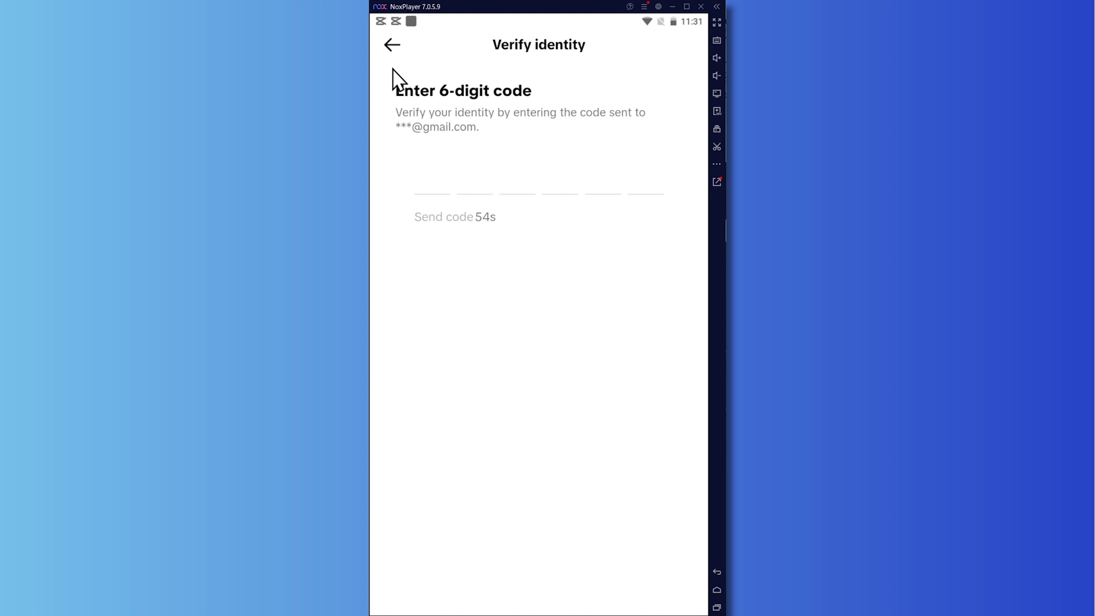
{"action": "left_click", "coordinate": [386, 51]}
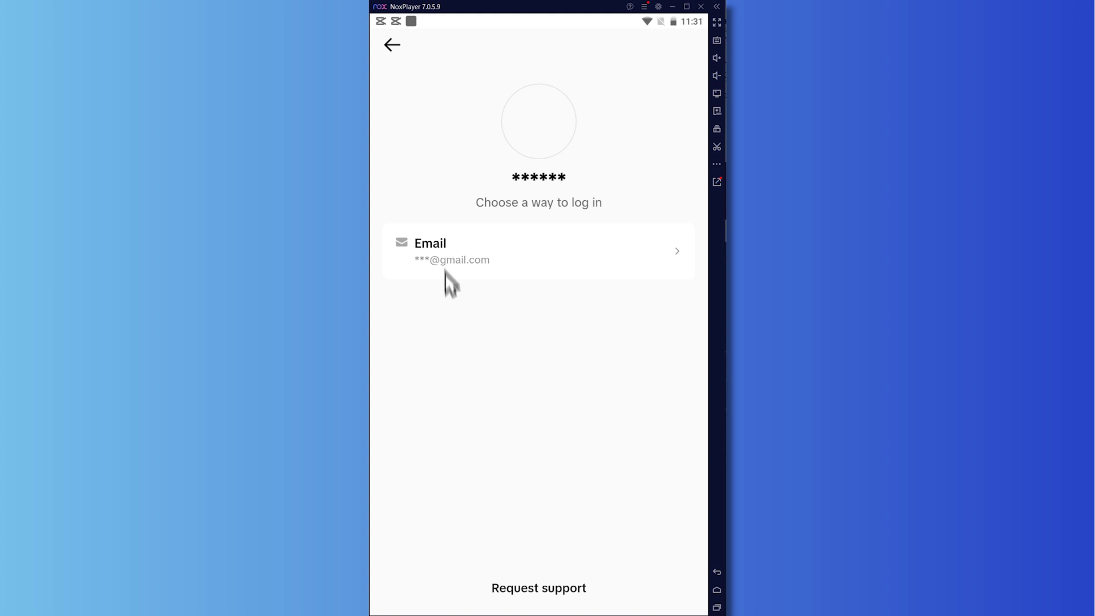
{"action": "left_click", "coordinate": [442, 242]}
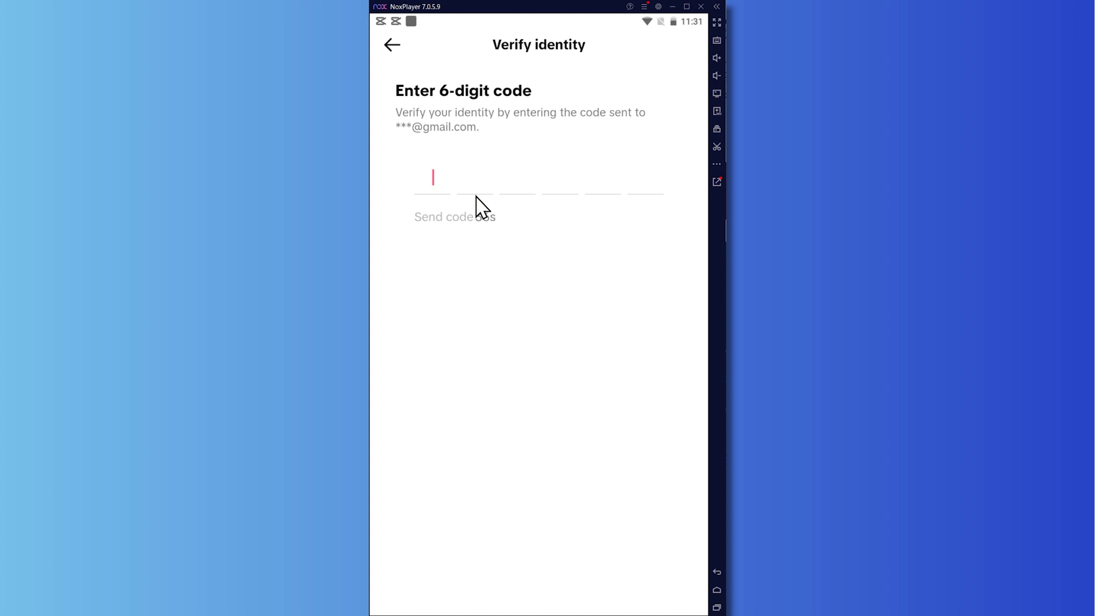
{"action": "left_click", "coordinate": [390, 46]}
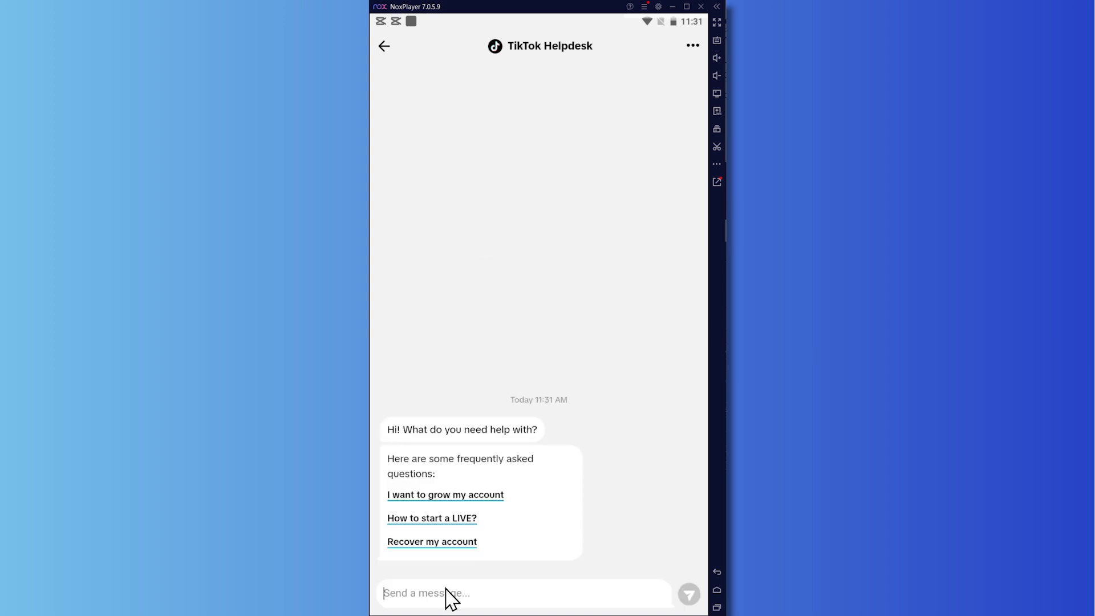
Write a Helpdesk message: account can't be opened, password forgotten, ID documents available
{"action": "type", "text": "Hi,"}
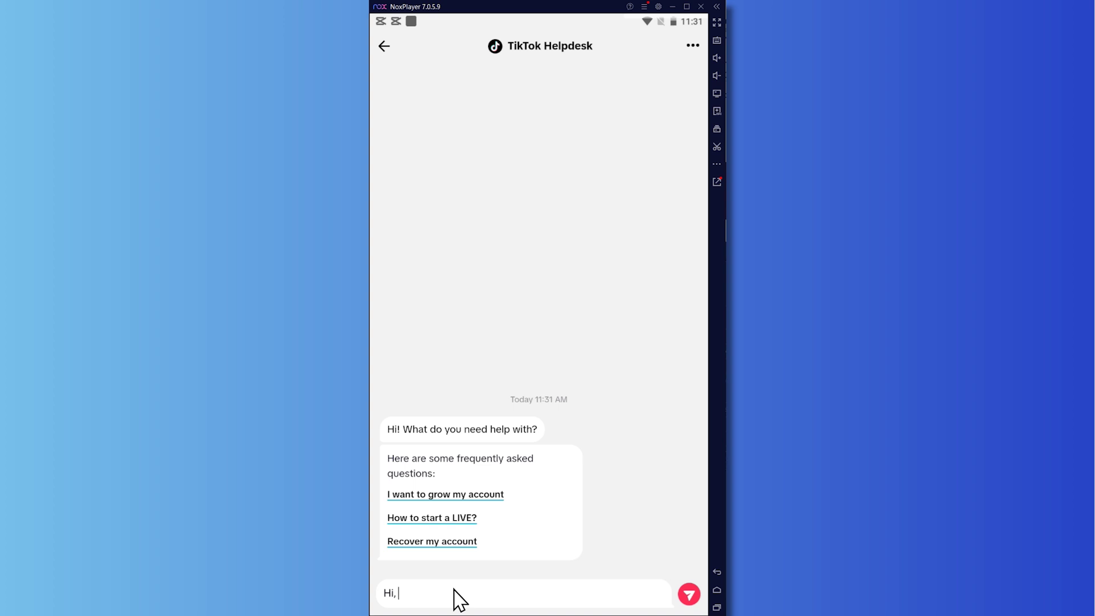
{"action": "type", "text": " M"}
{"action": "key", "text": "BackSpace"}
{"action": "type", "text": "my account caanno"}
{"action": "key", "text": "BackSpace"}
{"action": "key", "text": "BackSpace"}
{"action": "key", "text": "BackSpace"}
{"action": "key", "text": "BackSpace"}
{"action": "type", "text": "nnot be ope"}
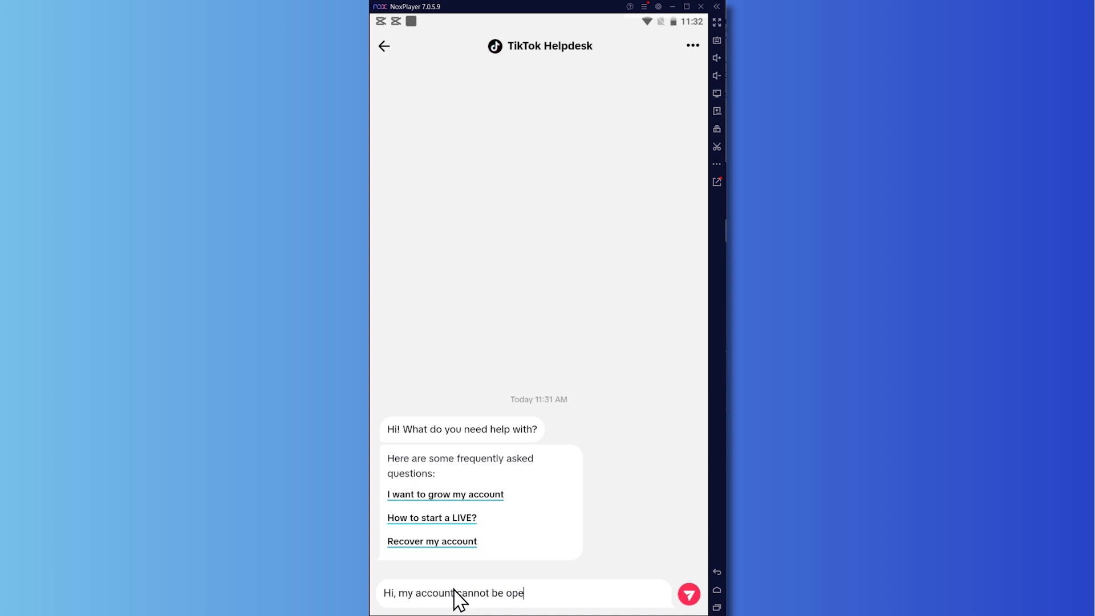
{"action": "type", "text": "ned. Beccaus"}
{"action": "type", "text": "use I for"}
{"action": "type", "text": "got my password//"}
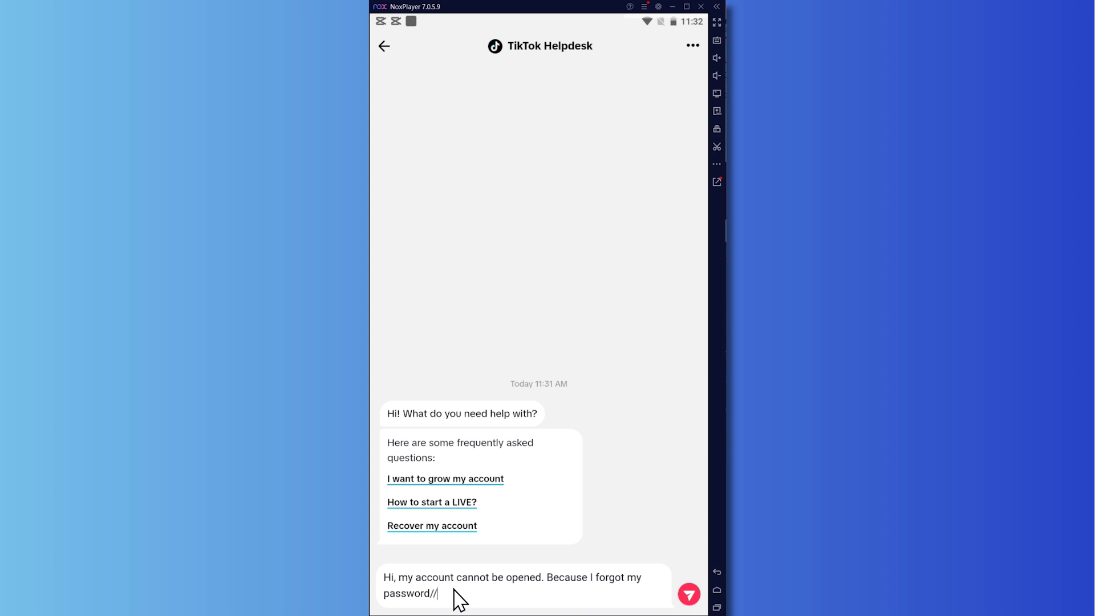
{"action": "key", "text": "BackSpace"}
{"action": "key", "text": "BackSpace"}
{"action": "type", "text": "need help in tgetti"}
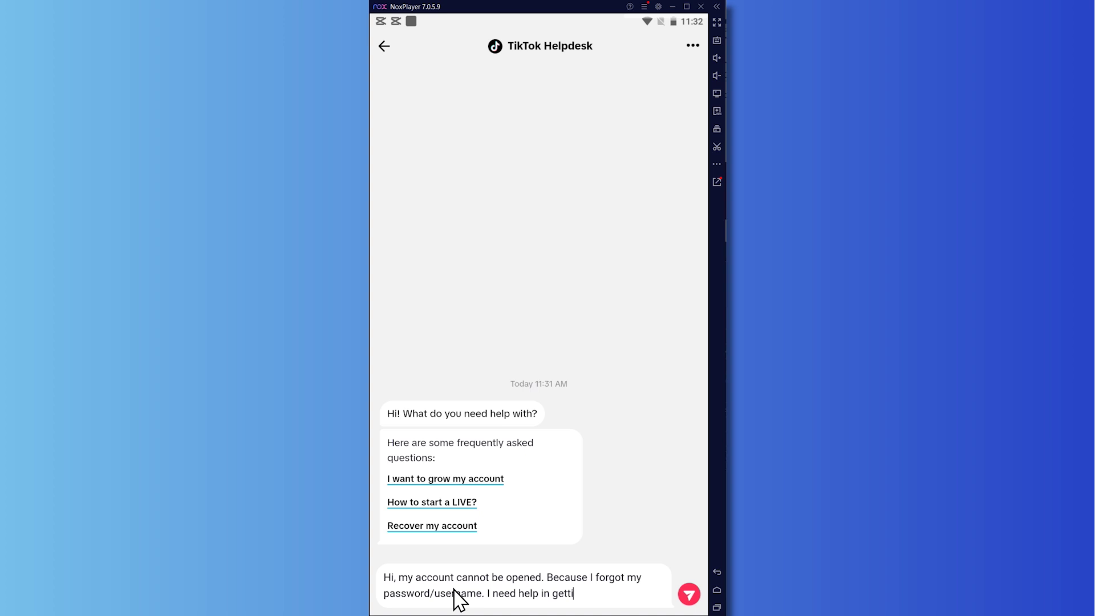
{"action": "type", "text": "ng it back. I have my i"}
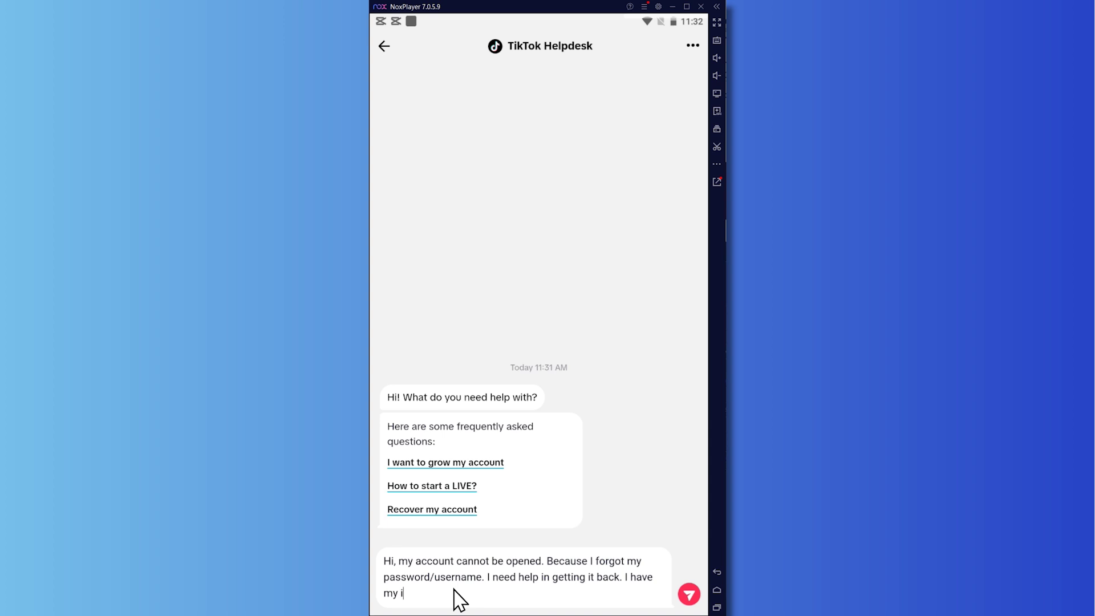
{"action": "type", "text": "ddew"}
{"action": "type", "text": "fca"}
{"action": "type", "text": "tion documents if neede"}
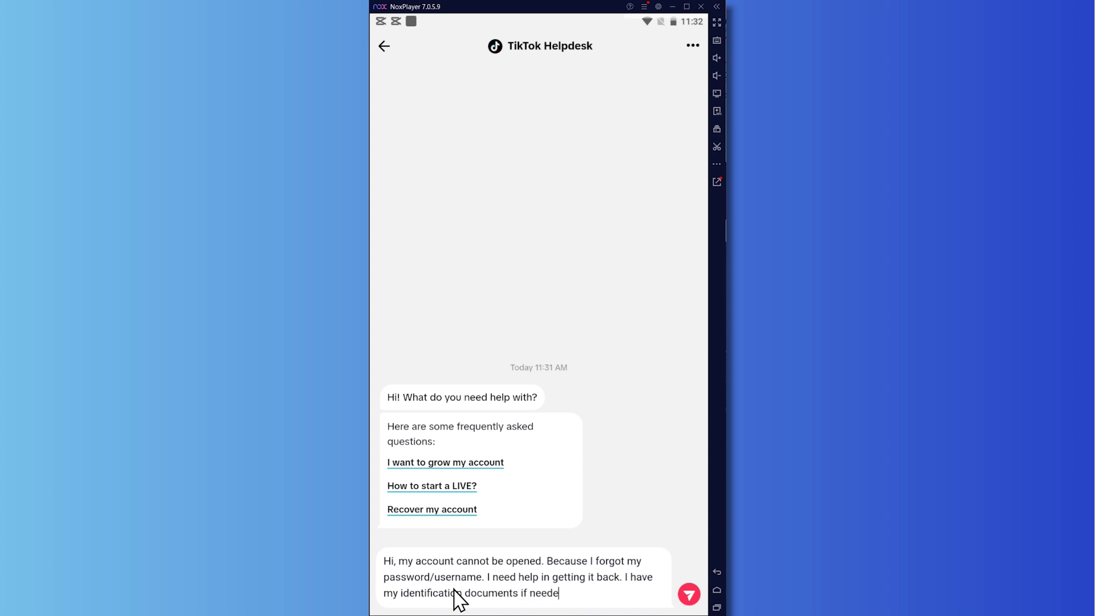
{"action": "type", "text": "d."}
Add a new line to the message giving the account's email address
{"action": "key", "text": "Return"}
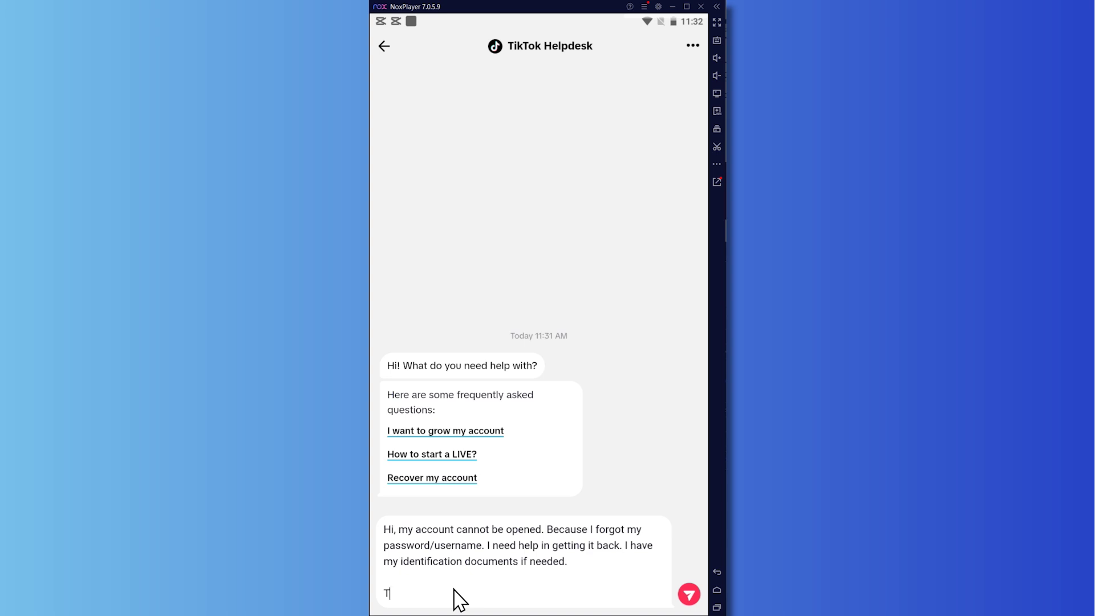
{"action": "type", "text": "My ema"}
{"action": "type", "text": "mail.com"}
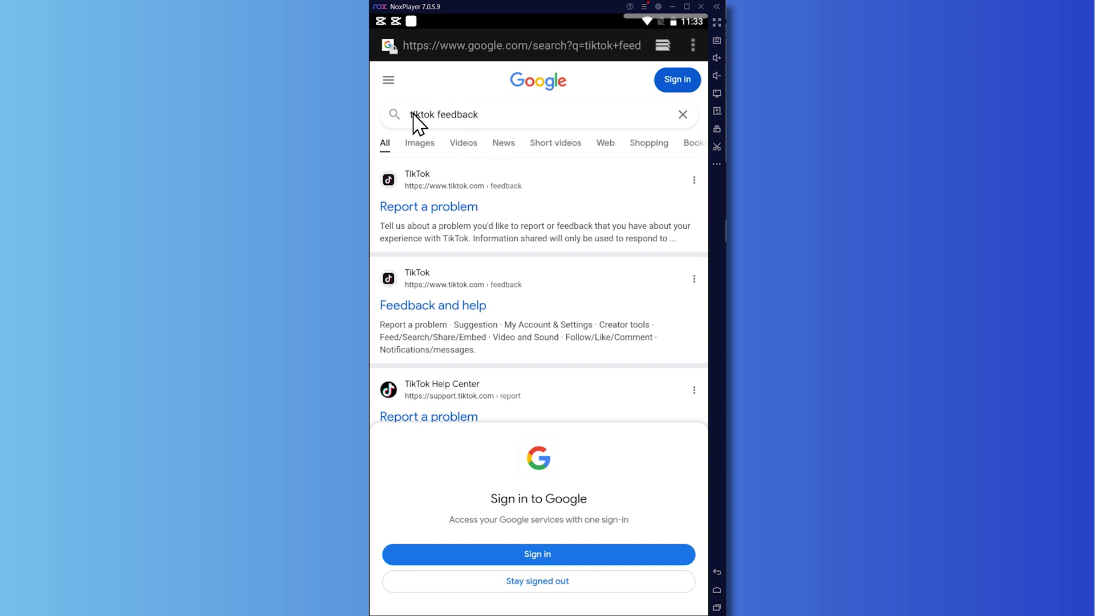
Open Report a problem with Topic General account inquiry and Category Recover account
{"action": "left_click", "coordinate": [424, 209]}
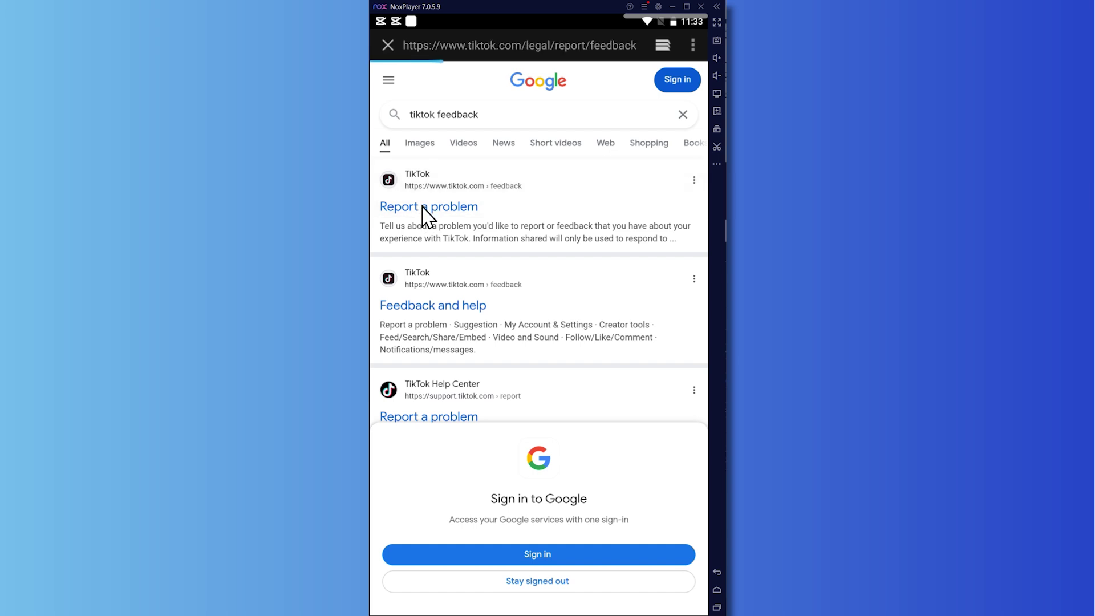
{"action": "left_click", "coordinate": [427, 287]}
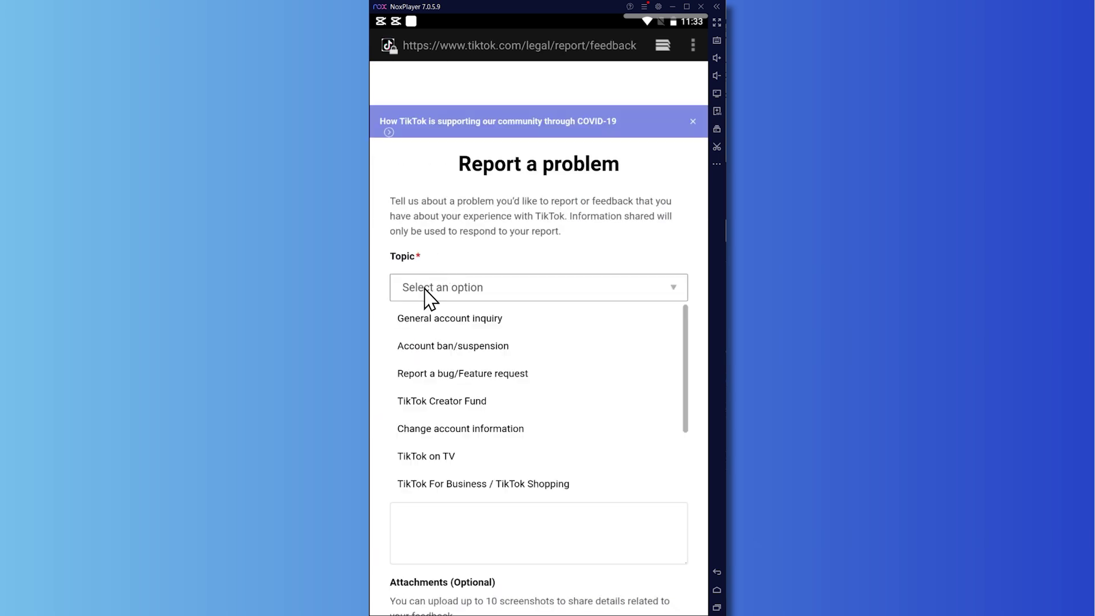
{"action": "left_click", "coordinate": [422, 321]}
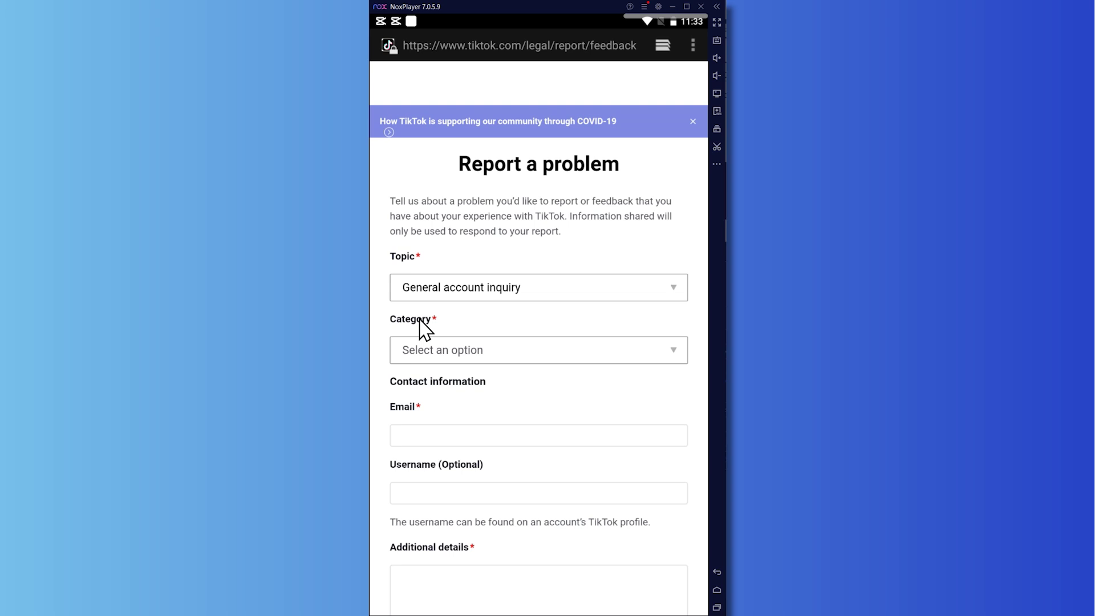
{"action": "left_click", "coordinate": [460, 351]}
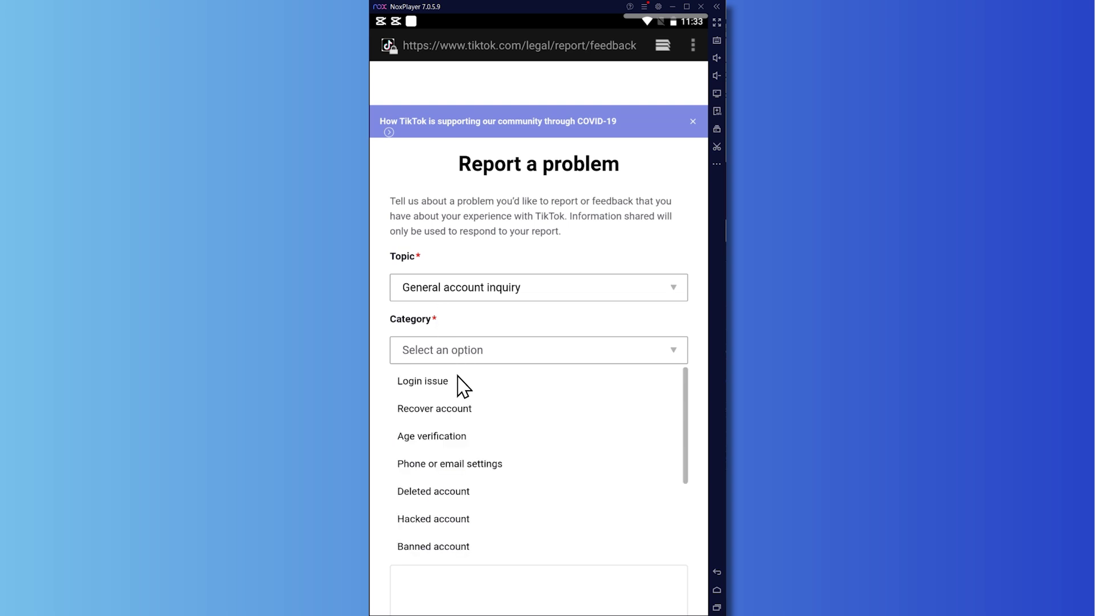
{"action": "left_click", "coordinate": [420, 408]}
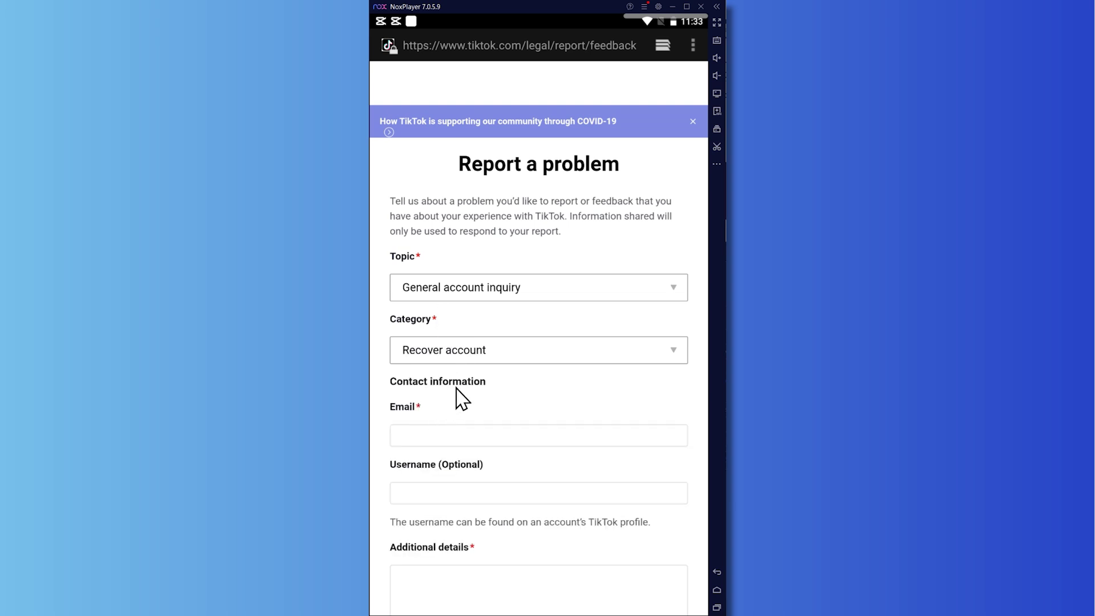
{"action": "scroll", "coordinate": [462, 399], "scroll_direction": "down", "scroll_amount": 5}
{"action": "scroll", "coordinate": [452, 242], "scroll_direction": "up", "scroll_amount": 5}
{"action": "scroll", "coordinate": [501, 373], "scroll_direction": "down", "scroll_amount": 1}
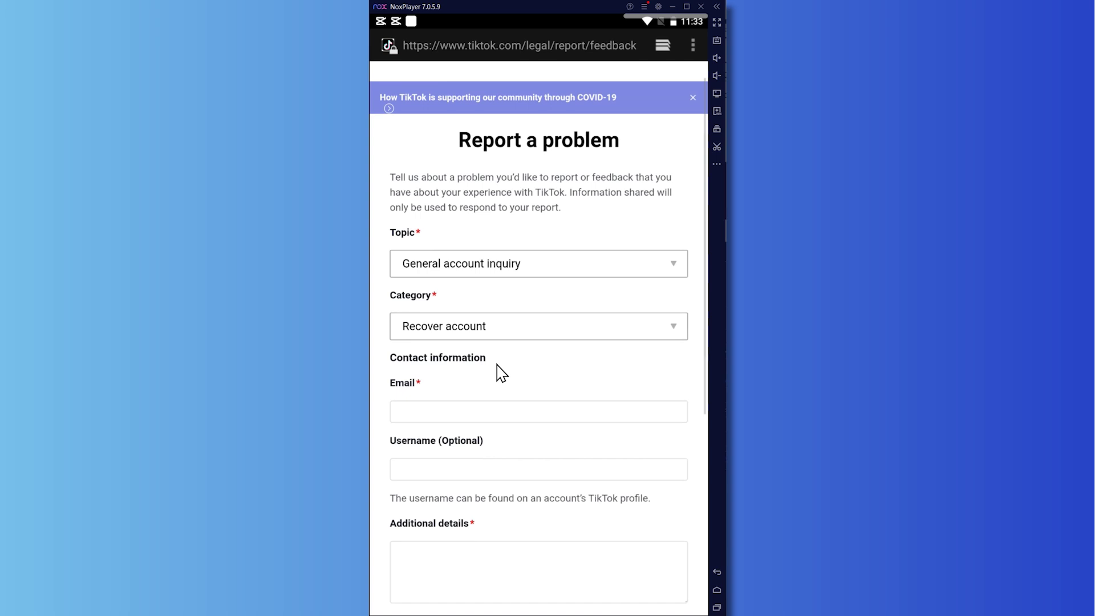
{"action": "scroll", "coordinate": [501, 374], "scroll_direction": "down", "scroll_amount": 2}
Visit the Email, Username and Additional details fields, then tick the first accuracy declaration
{"action": "left_click", "coordinate": [470, 265]}
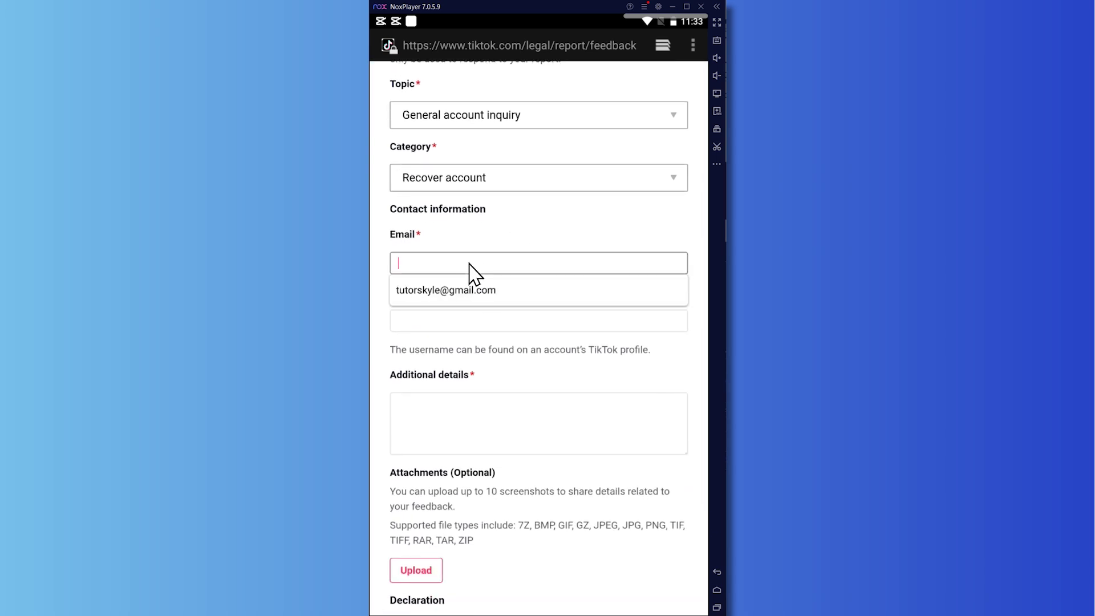
{"action": "left_click", "coordinate": [423, 323]}
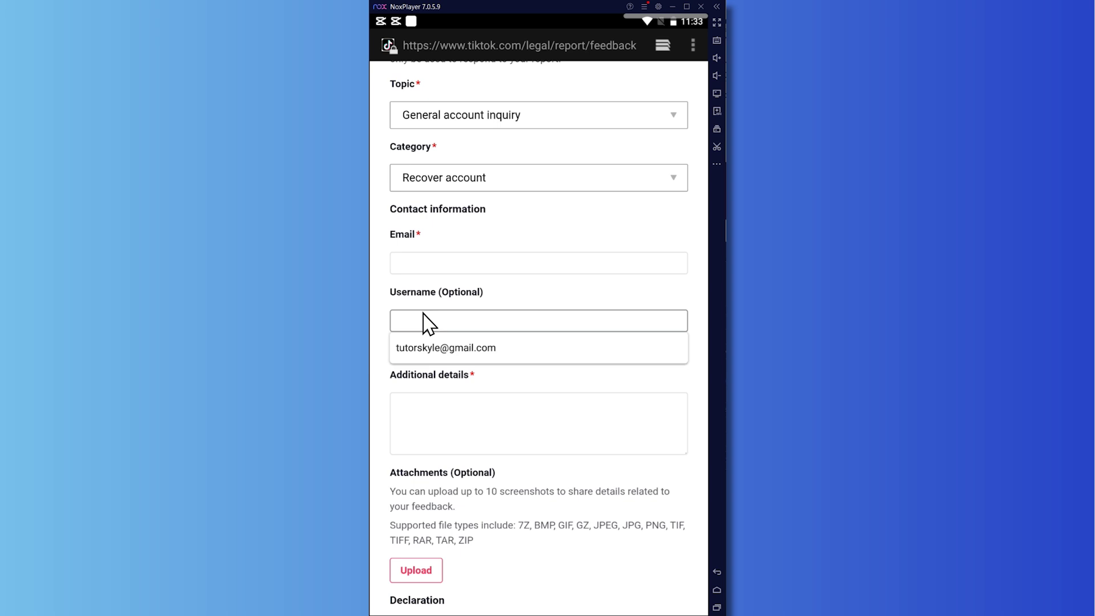
{"action": "left_click", "coordinate": [441, 409]}
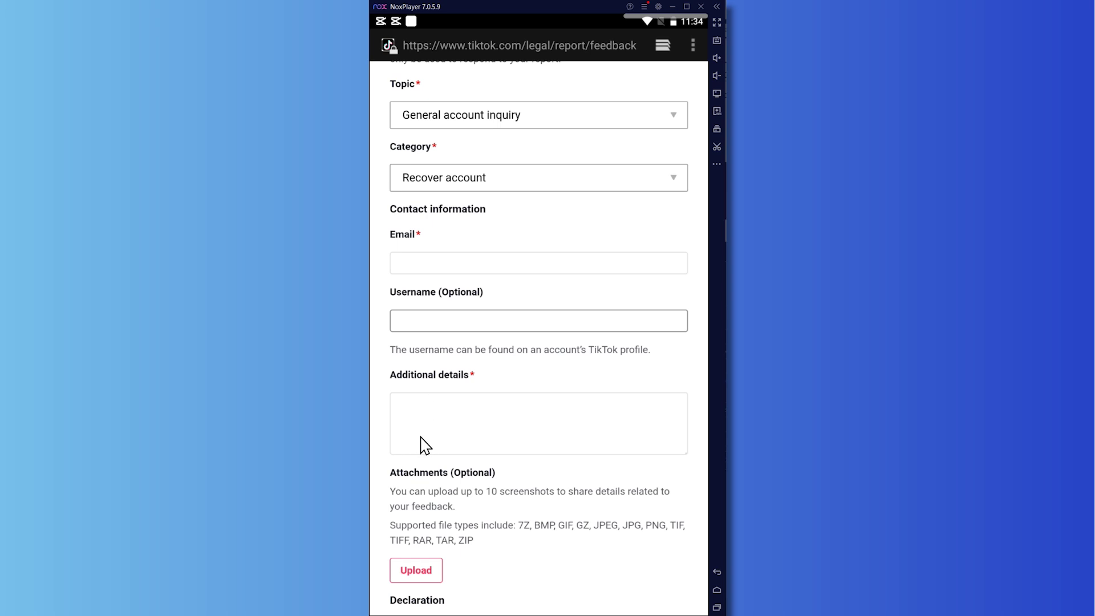
{"action": "left_click", "coordinate": [451, 433]}
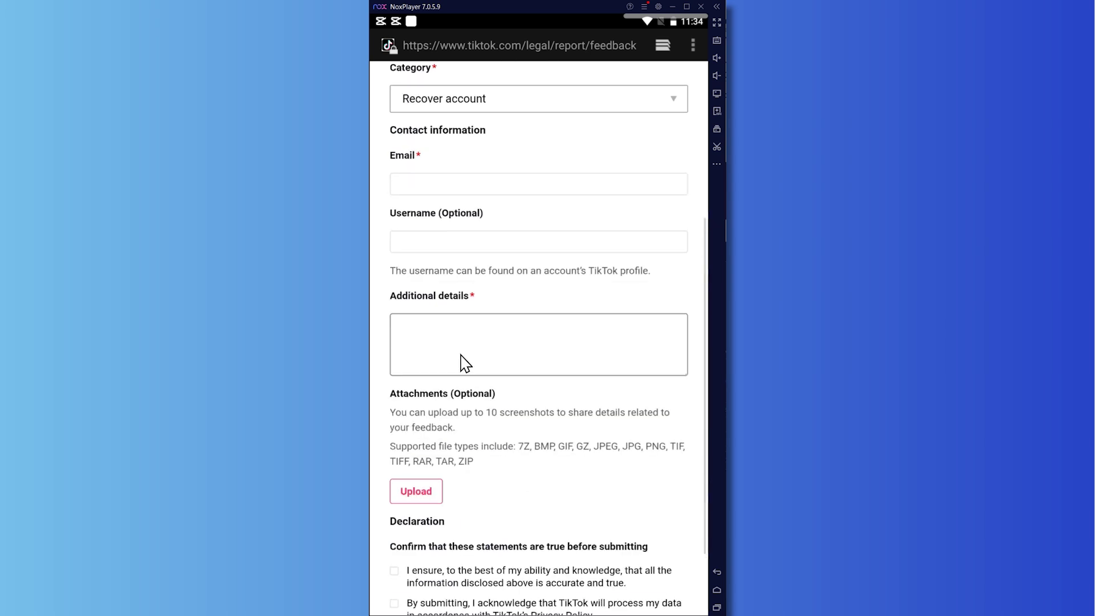
{"action": "scroll", "coordinate": [429, 457], "scroll_direction": "down", "scroll_amount": 1}
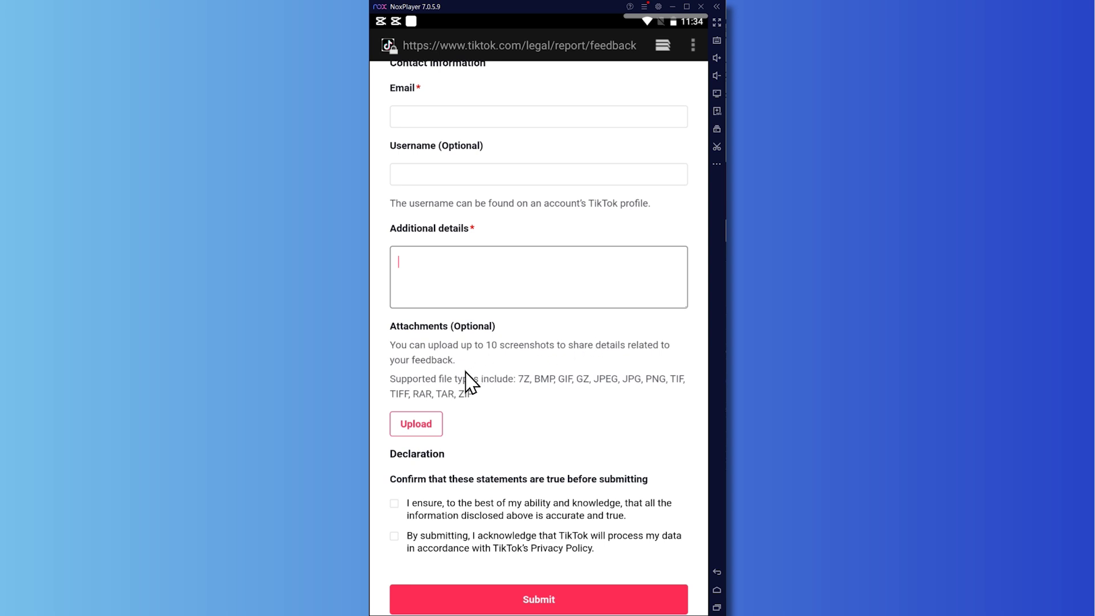
{"action": "scroll", "coordinate": [460, 447], "scroll_direction": "down", "scroll_amount": 1}
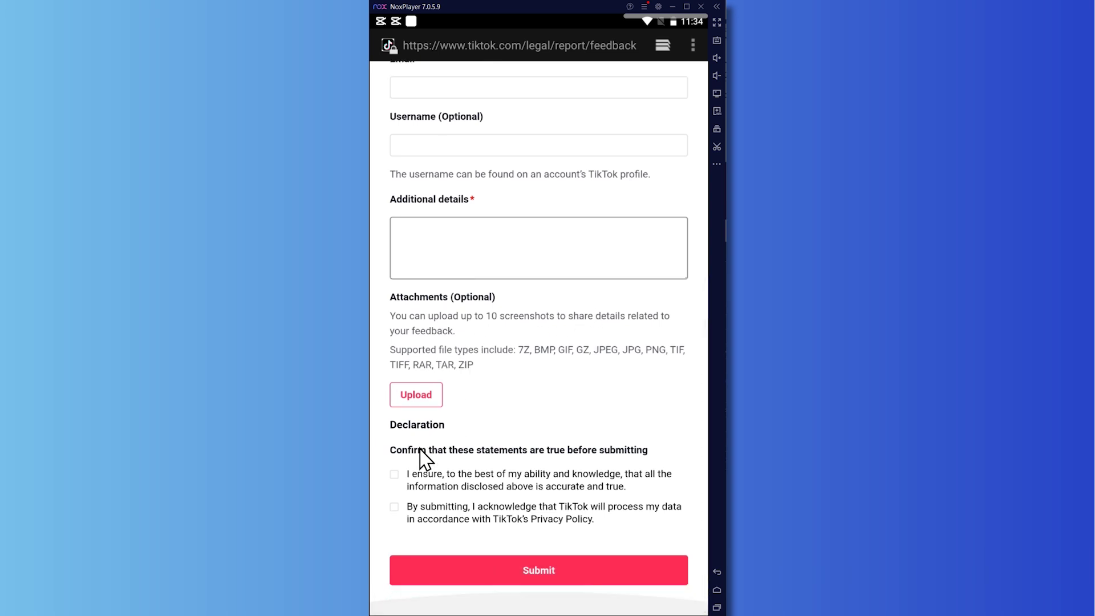
{"action": "left_click", "coordinate": [394, 475]}
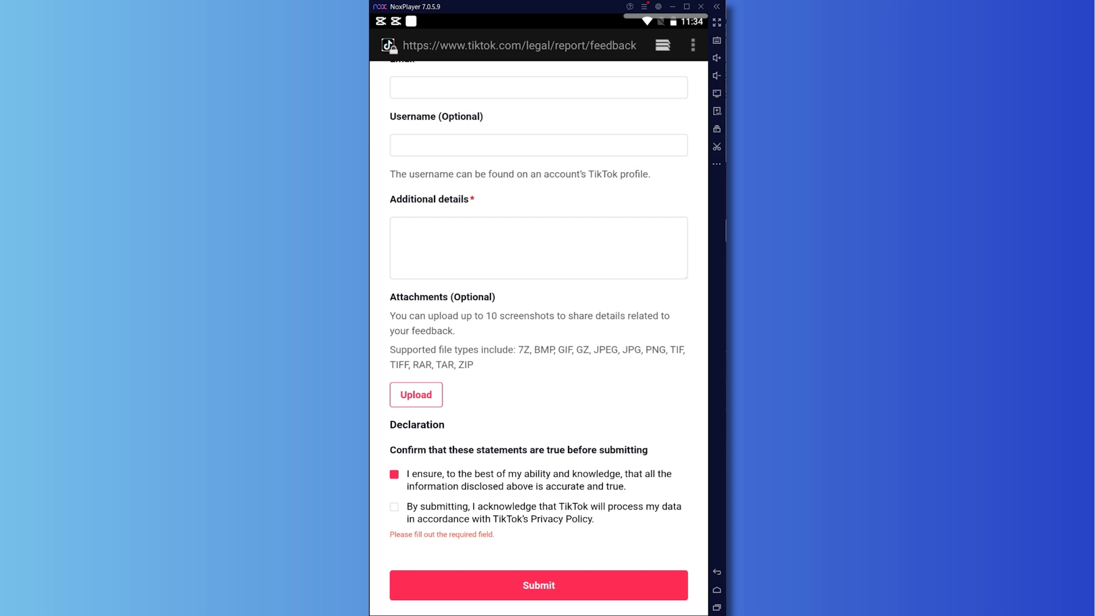